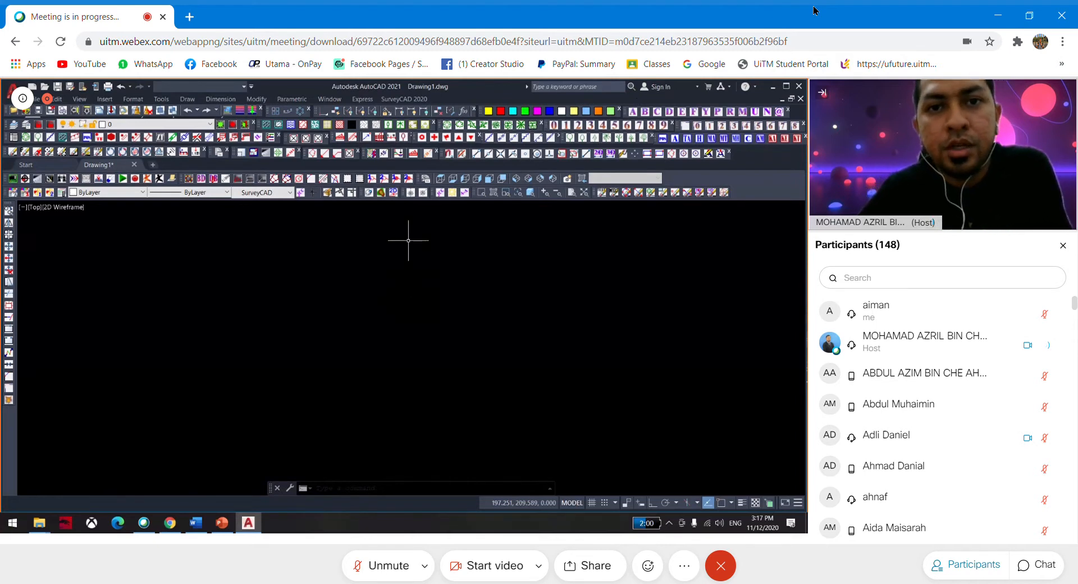
Open the SurveyCAD 2020 command list to reach the data editor commands.
{"action": "left_click", "coordinate": [417, 100]}
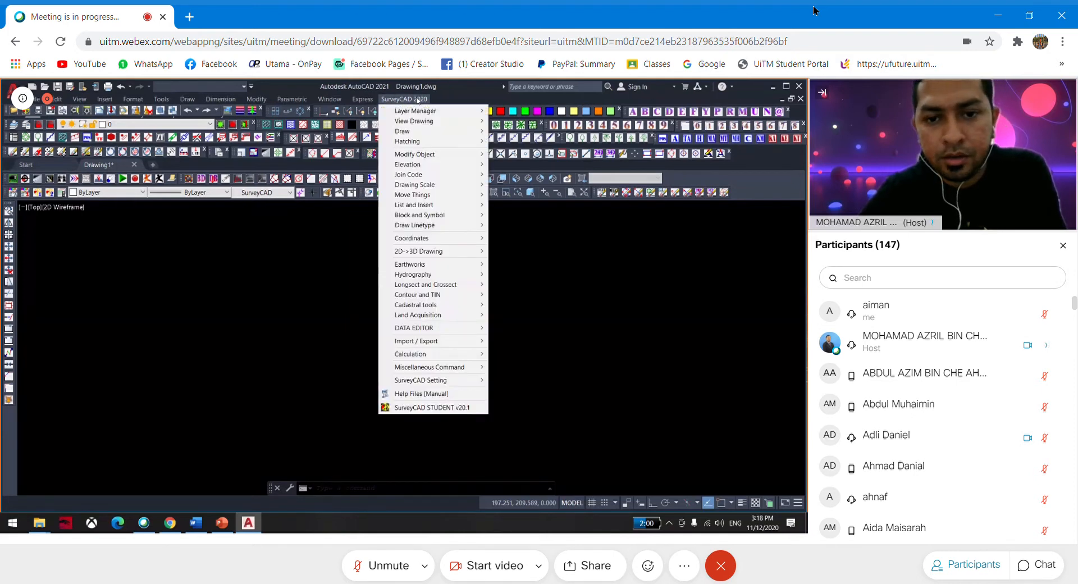
{"action": "mouse_move", "coordinate": [431, 333]}
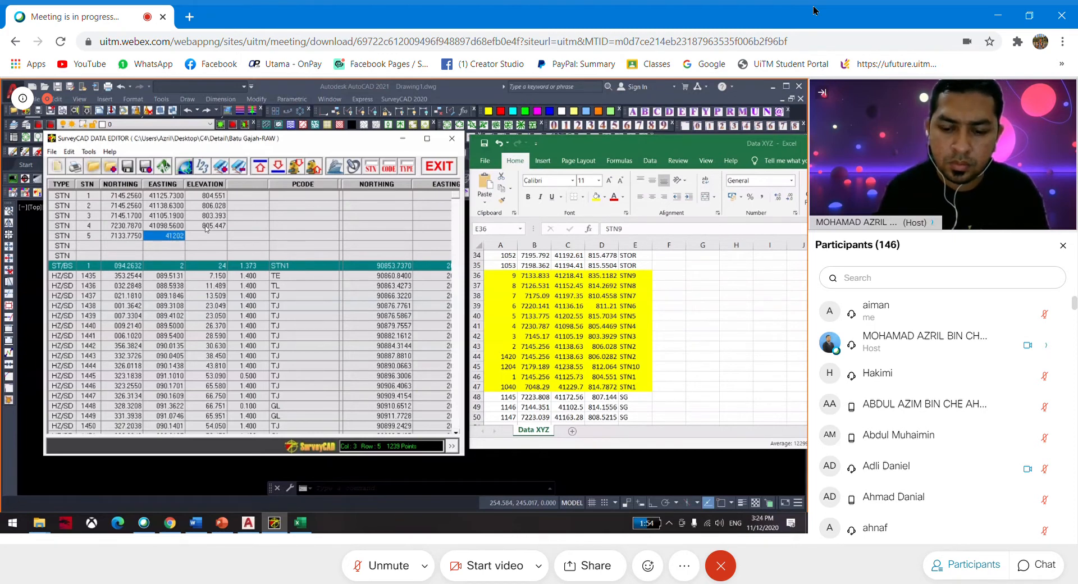
Complete station 5 in the data editor with easting 41202.55 and elevation 815.704.
{"action": "type", "text": ".55"}
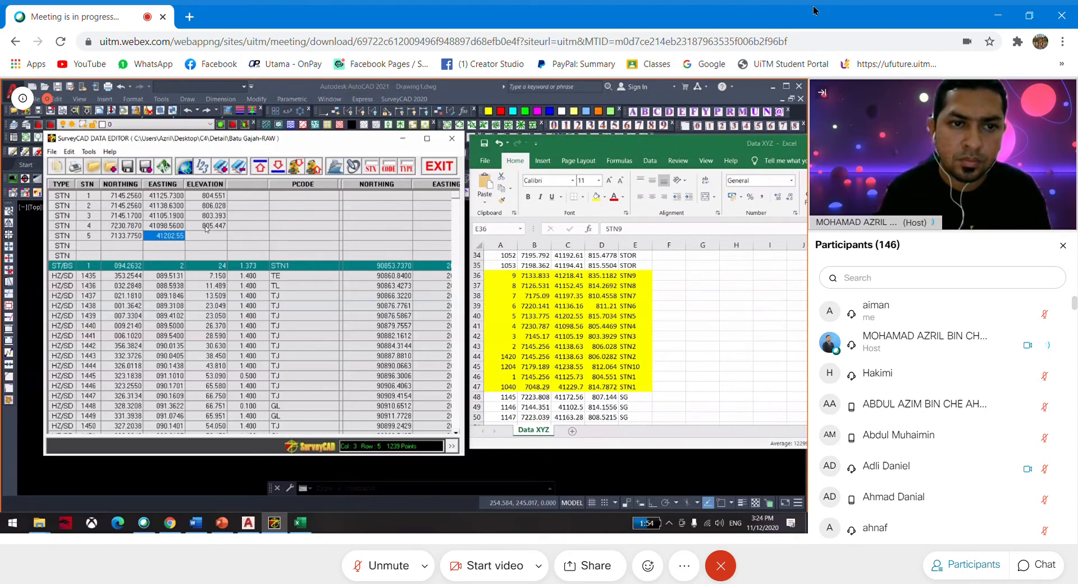
{"action": "key", "text": "Return"}
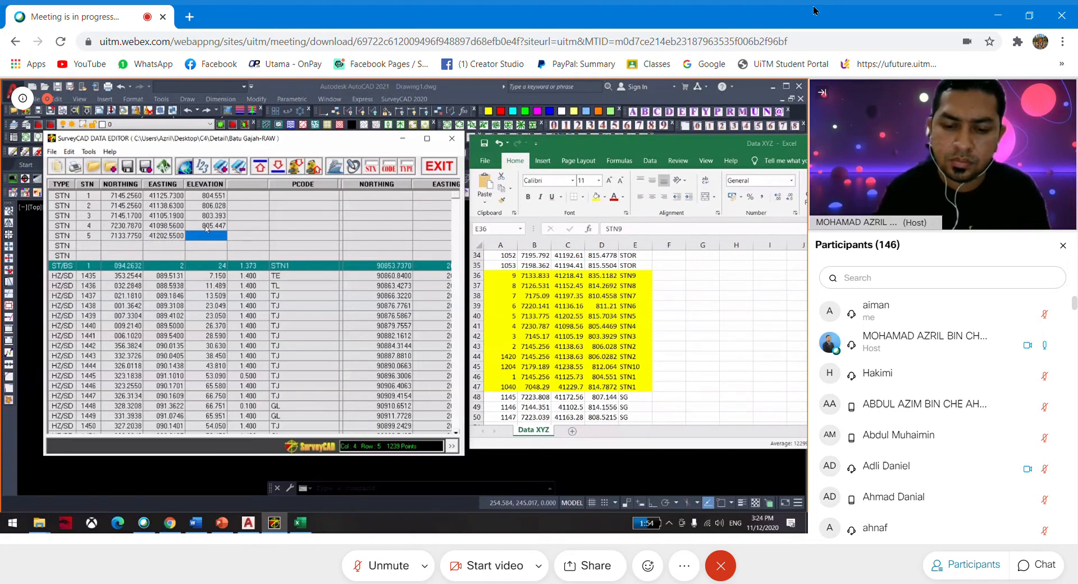
{"action": "type", "text": "815"}
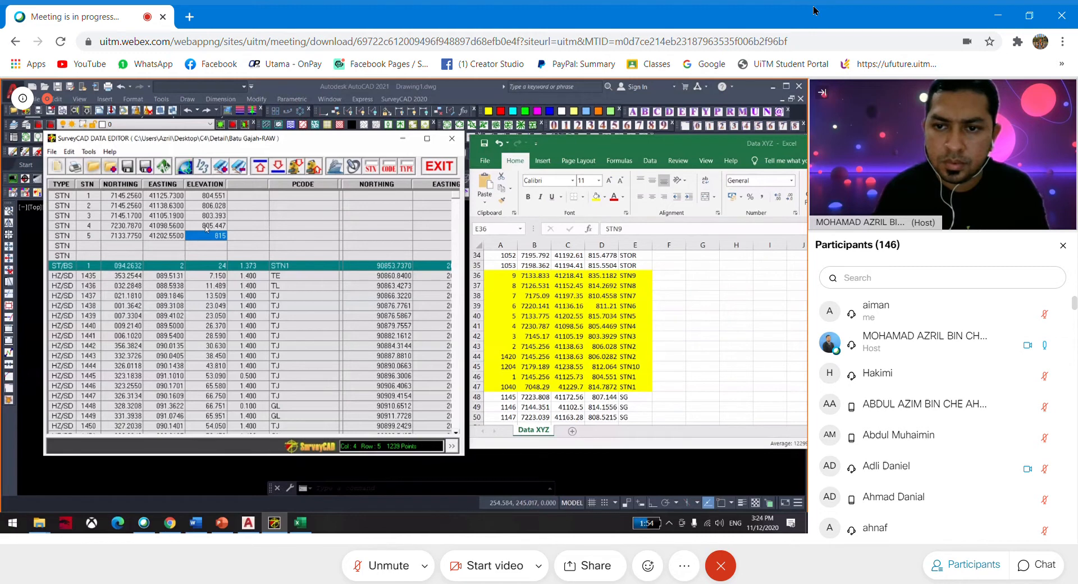
{"action": "type", "text": ".704"}
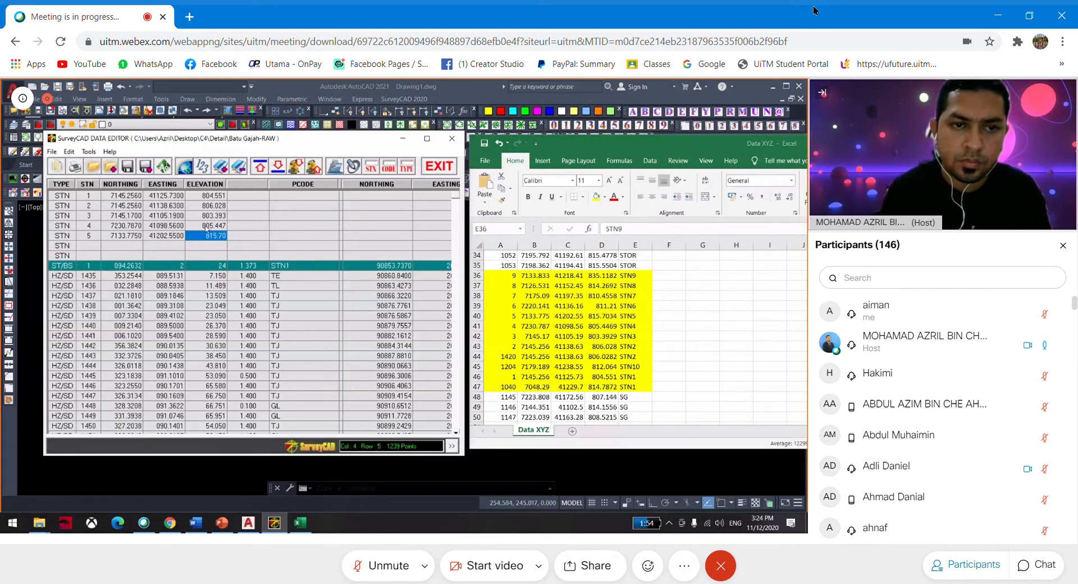
{"action": "key", "text": "Return"}
Enter station number 6 in the blank station row below station 5.
{"action": "key", "text": "Left"}
{"action": "key", "text": "Left"}
{"action": "key", "text": "Left"}
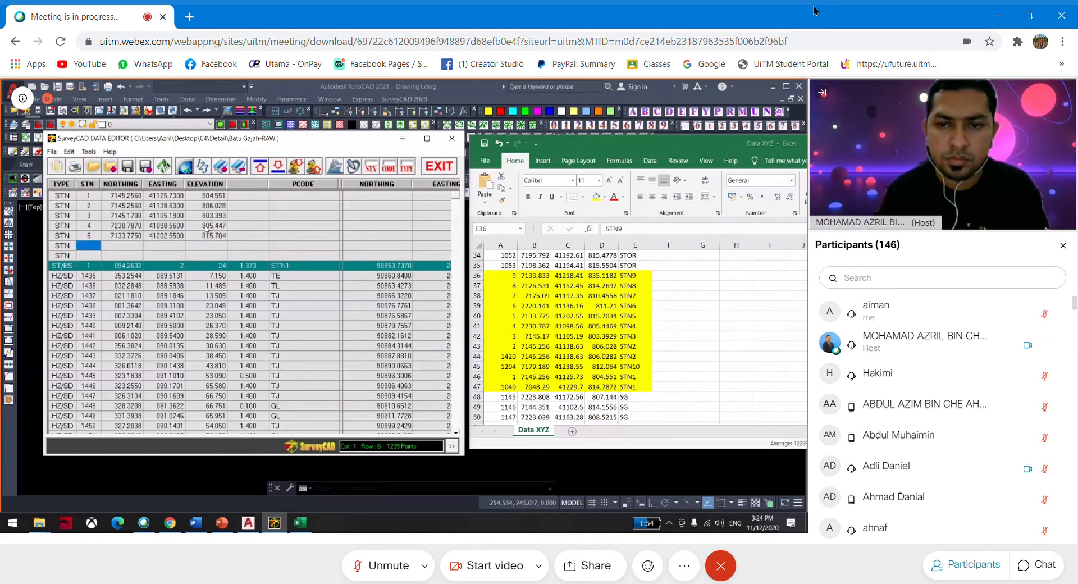
{"action": "type", "text": "6"}
{"action": "key", "text": "Return"}
Enter northing 7220.141, easting 41136.16 and elevation 811.21 in the unnumbered station row below station 6.
{"action": "key", "text": "Right"}
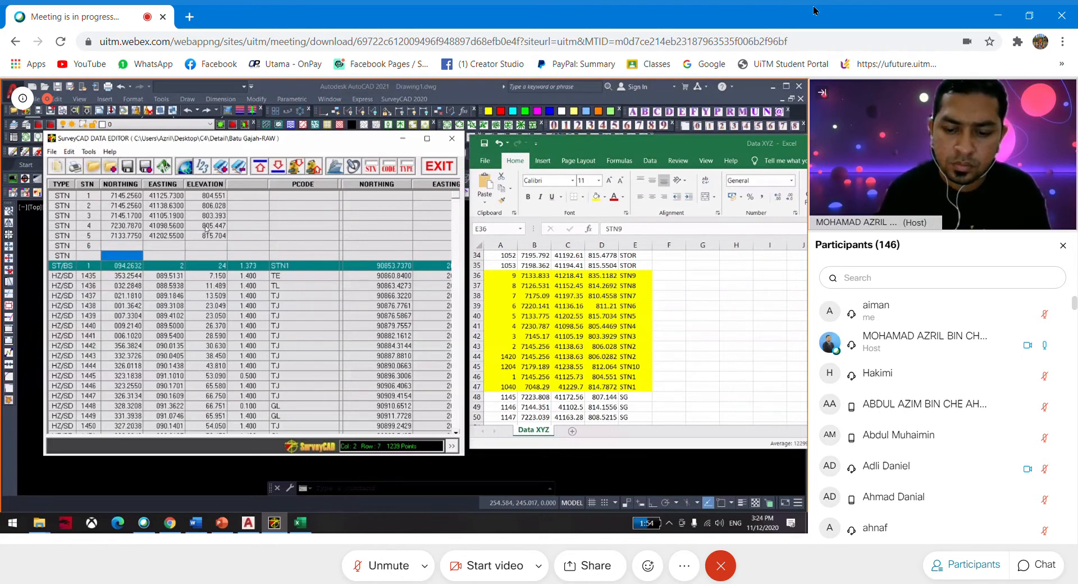
{"action": "type", "text": "7220.141"}
{"action": "key", "text": "Tab"}
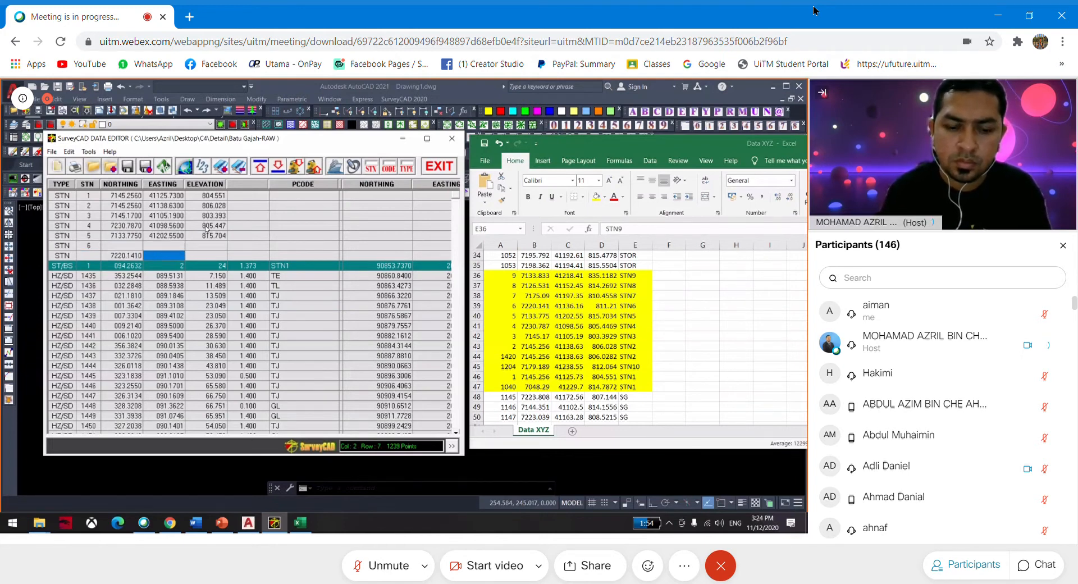
{"action": "type", "text": "411"}
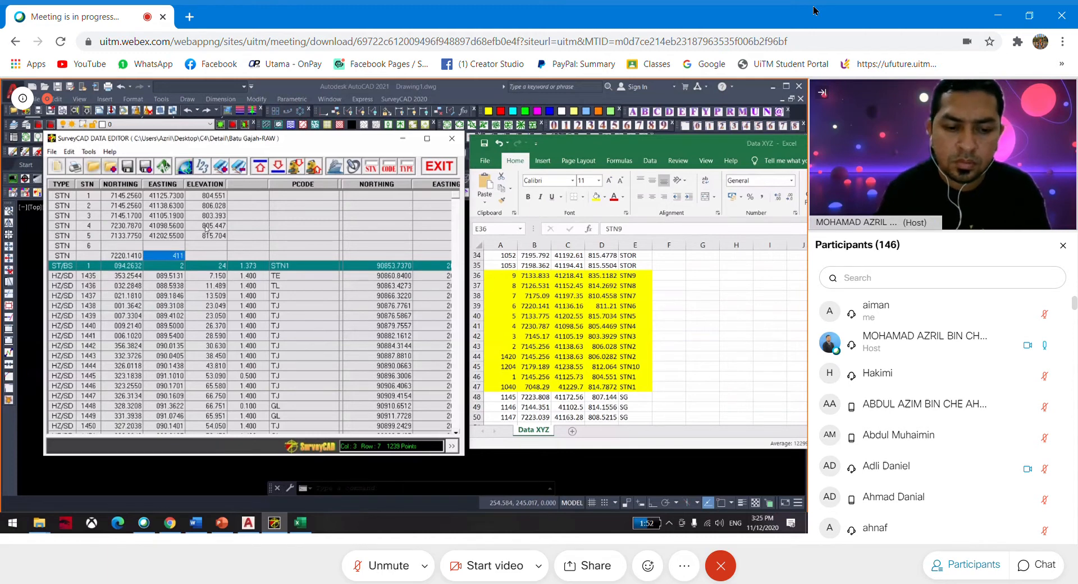
{"action": "type", "text": "36"}
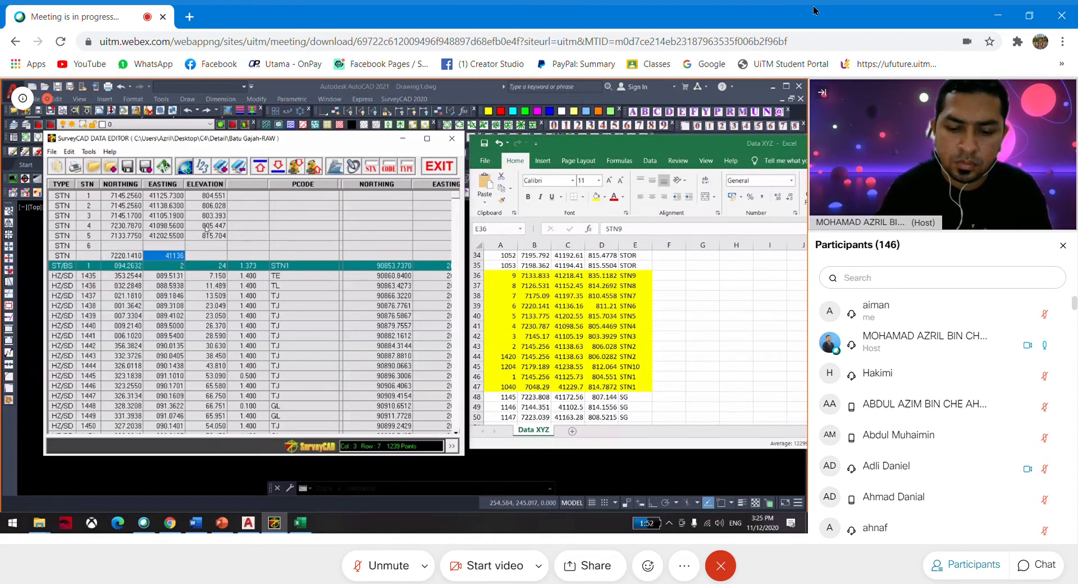
{"action": "type", "text": ".16"}
{"action": "key", "text": "Tab"}
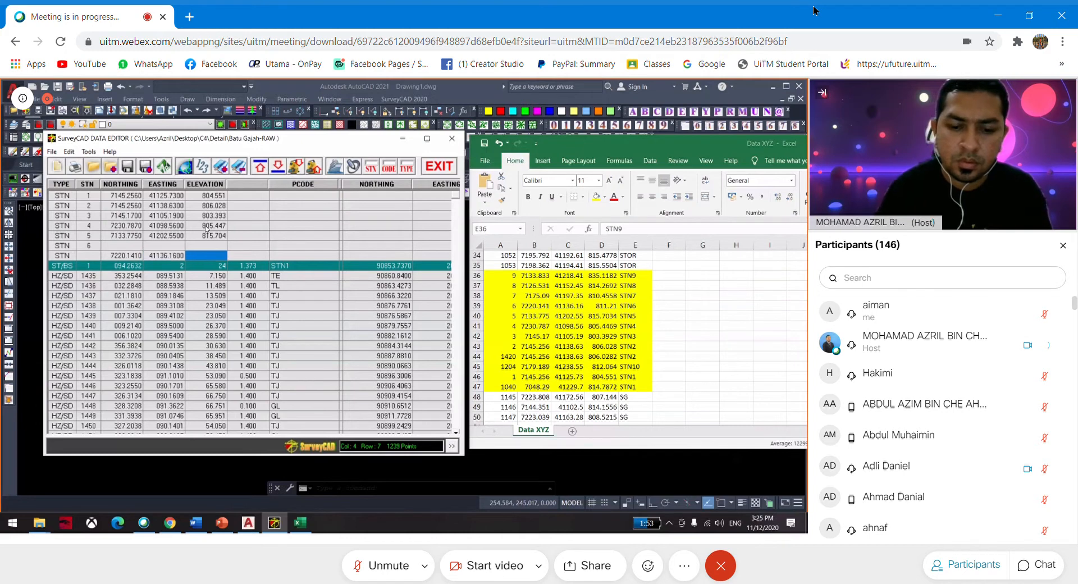
{"action": "type", "text": "811"}
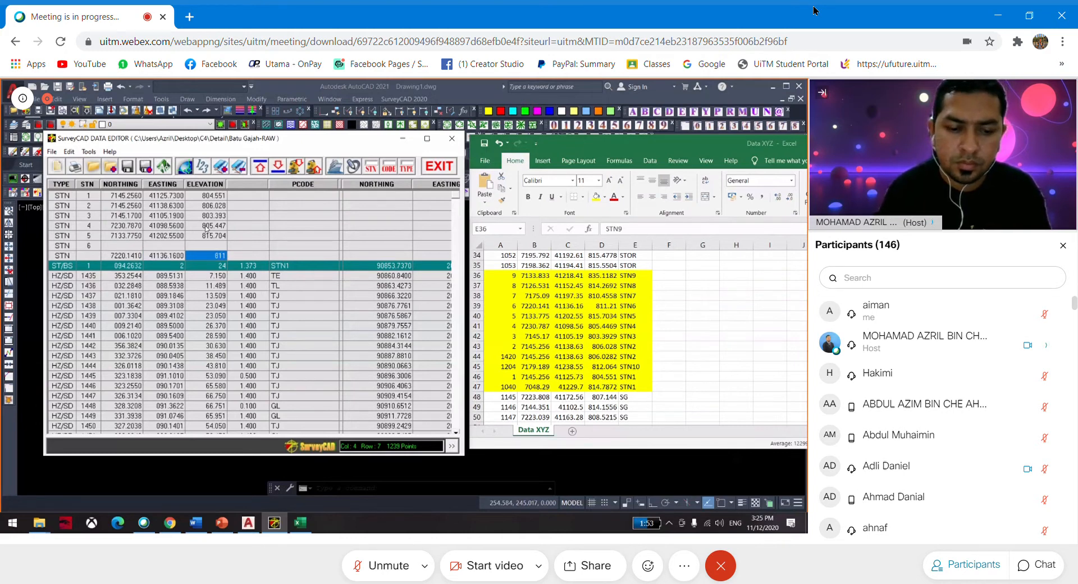
{"action": "type", "text": ".21"}
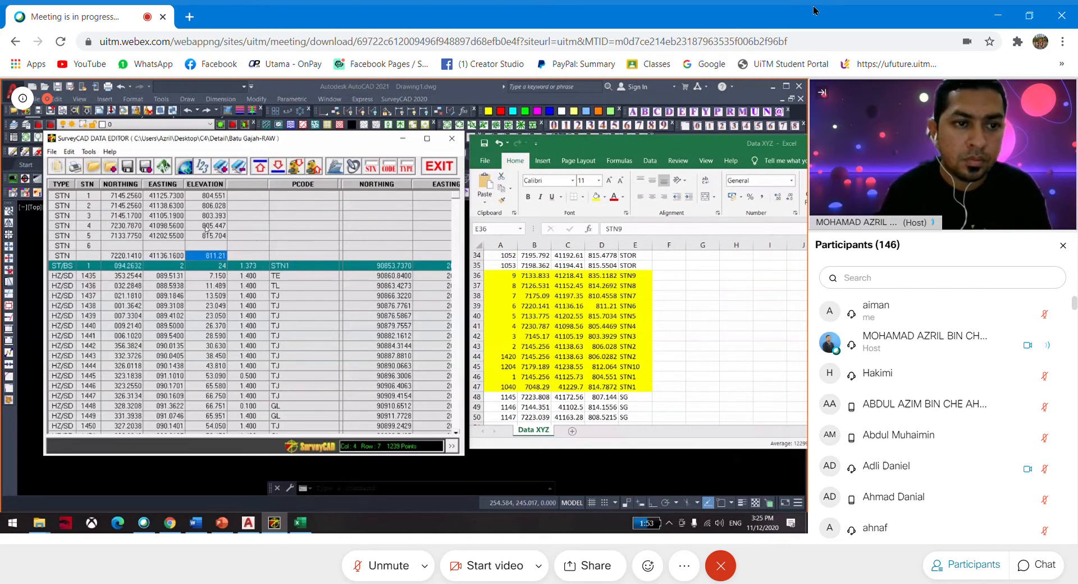
Enter northing 7220.141, easting 41136.16 and elevation 811.210 in the row of station 6.
{"action": "key", "text": "Up"}
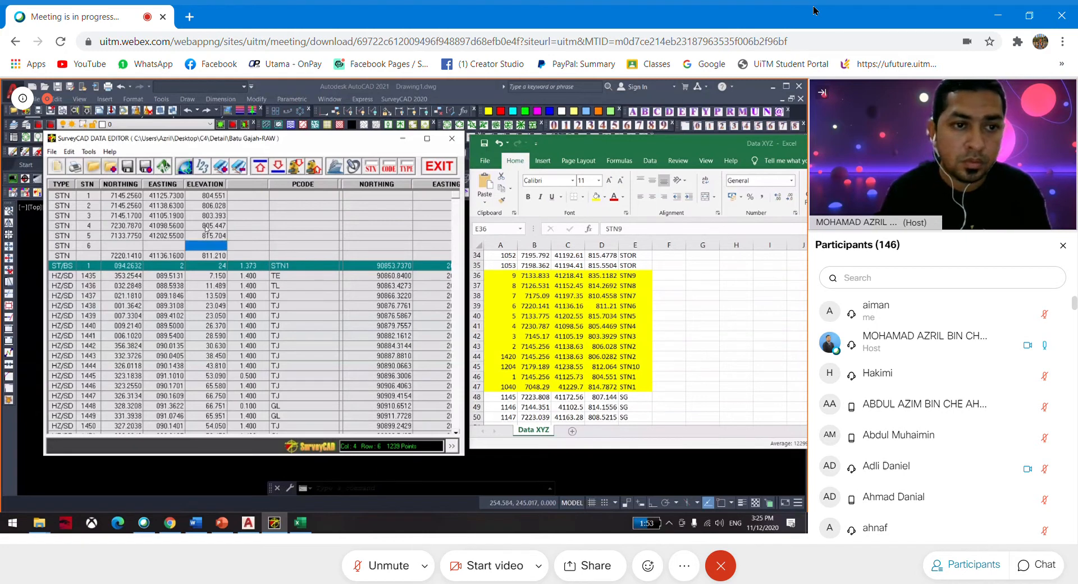
{"action": "key", "text": "Left"}
{"action": "key", "text": "Left"}
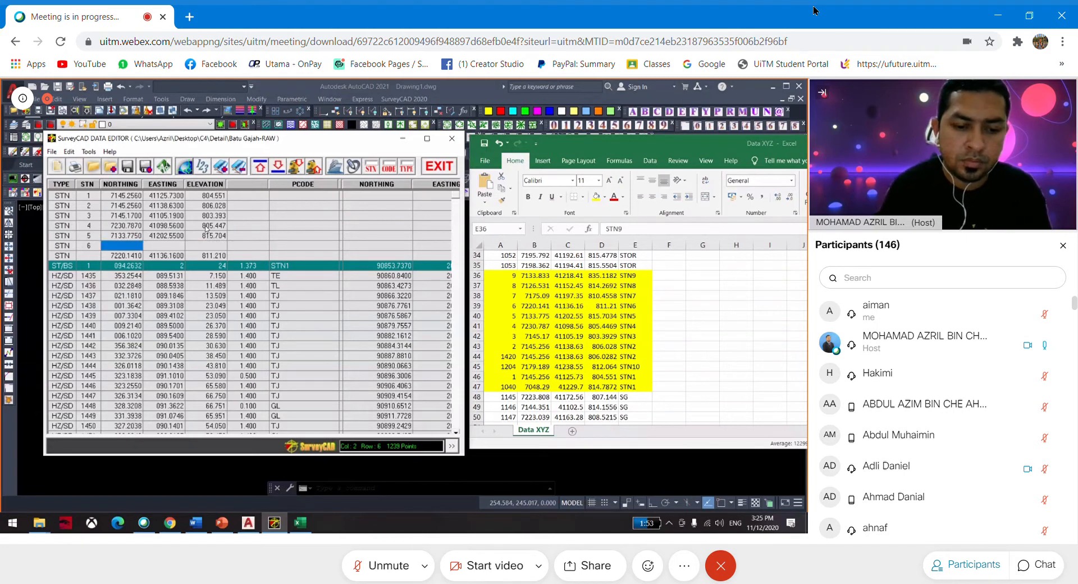
{"action": "type", "text": "7220"}
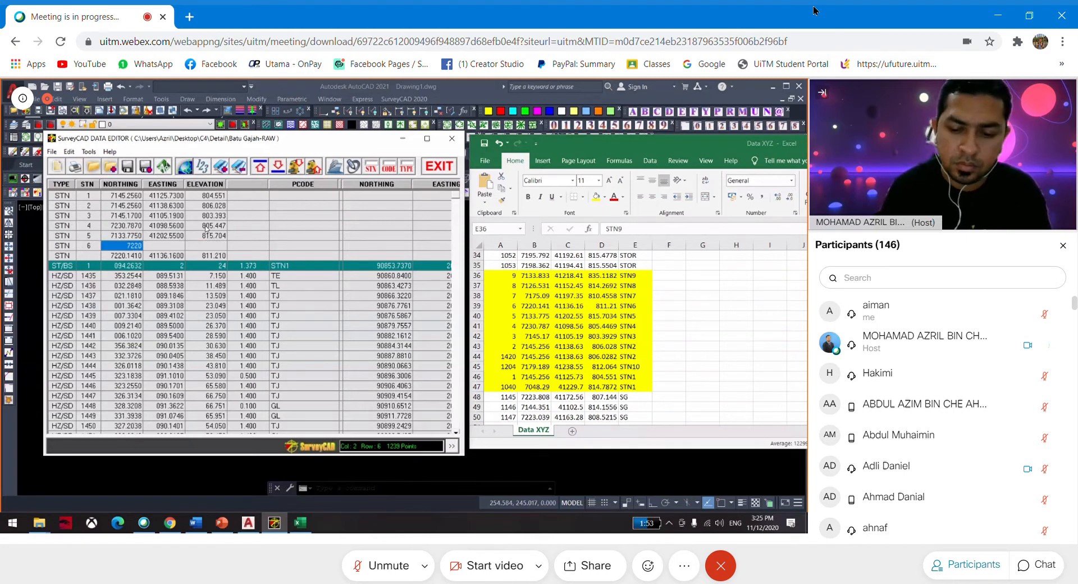
{"action": "type", "text": ".141"}
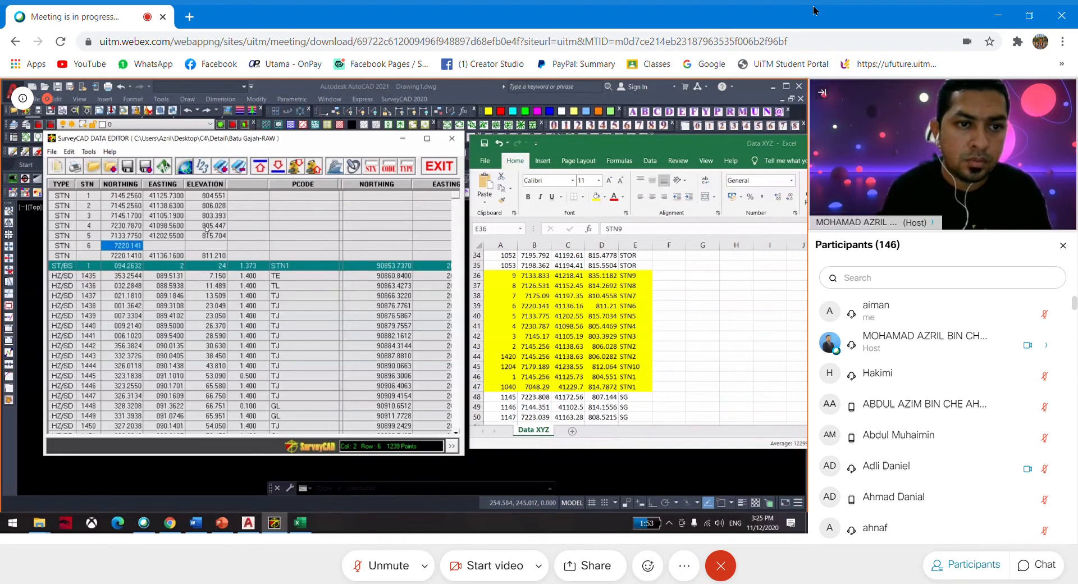
{"action": "key", "text": "Right"}
{"action": "type", "text": "4113"}
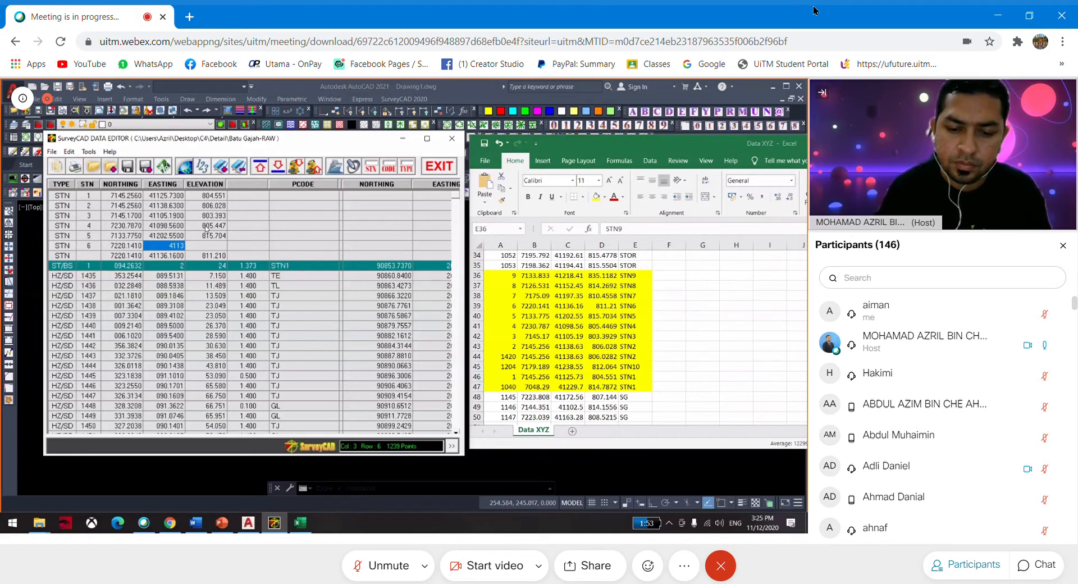
{"action": "type", "text": "6.16"}
{"action": "key", "text": "Right"}
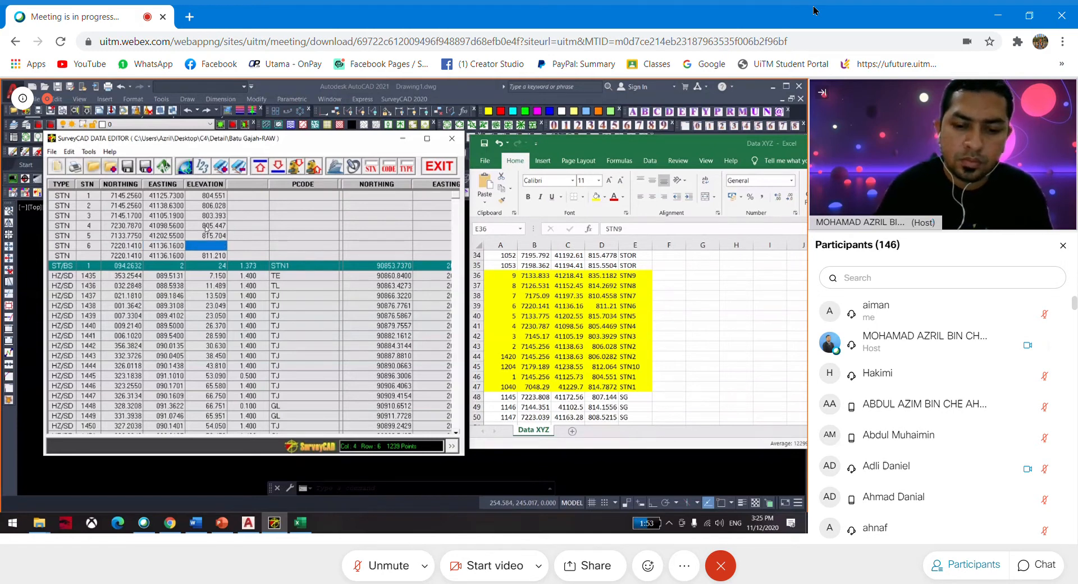
{"action": "type", "text": "811.210"}
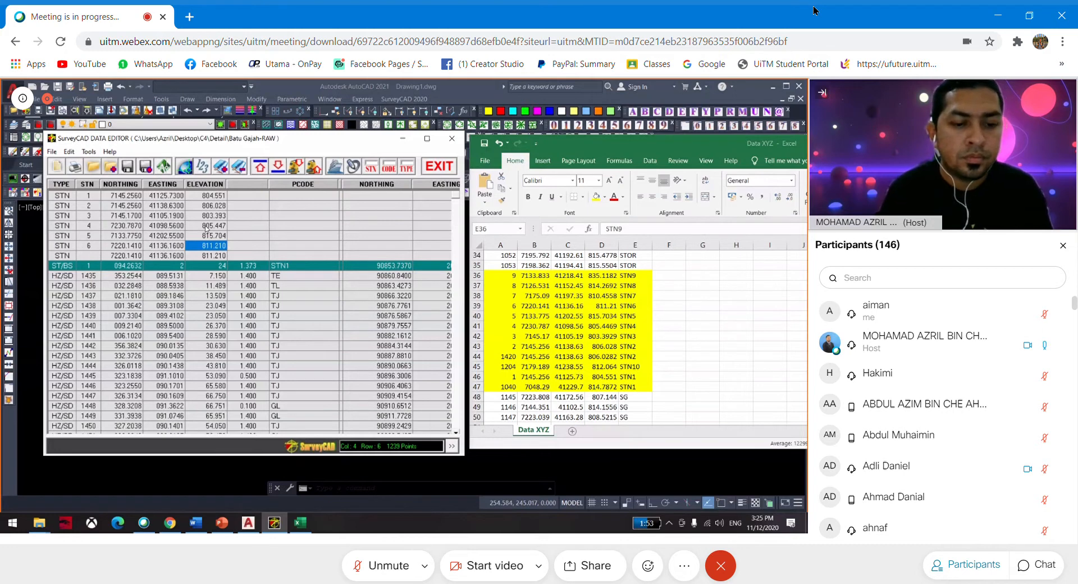
{"action": "key", "text": "Return"}
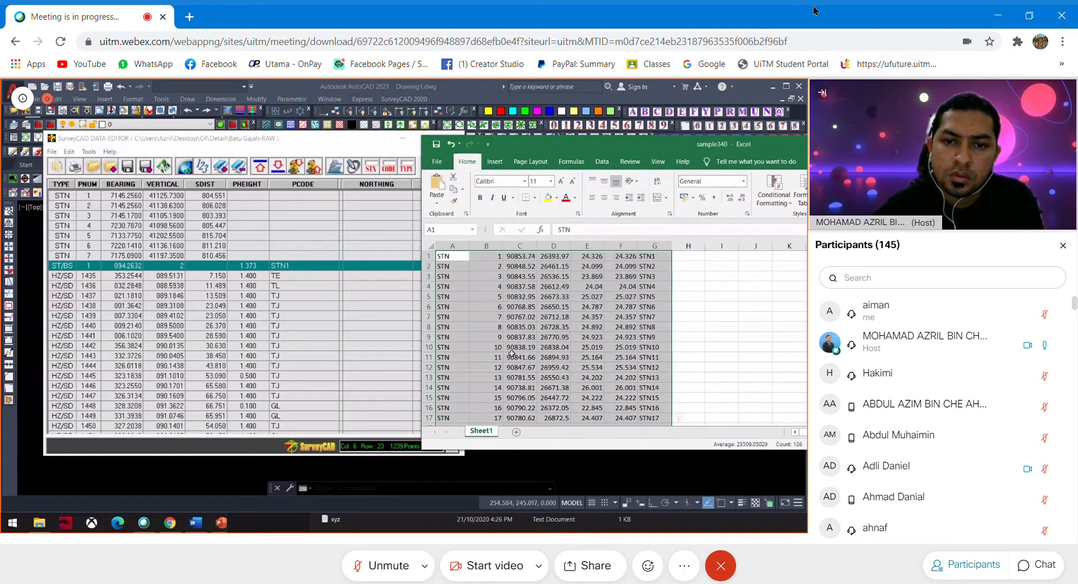
Replace station 1's coordinates with northing 90853.74 and easting 26393.97 from the sample340 workbook.
{"action": "left_click", "coordinate": [460, 321]}
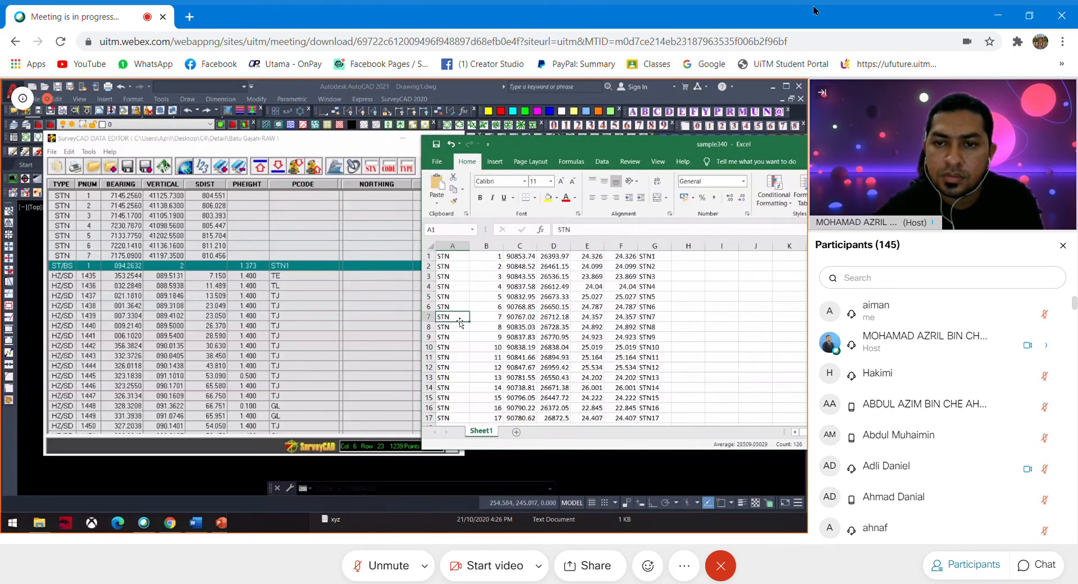
{"action": "left_click", "coordinate": [701, 290]}
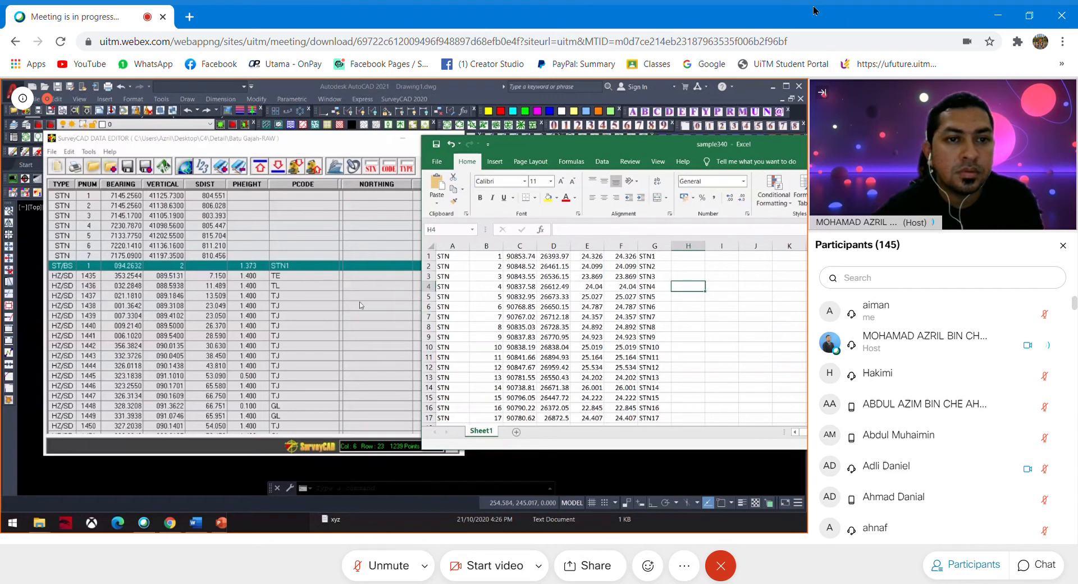
{"action": "left_click", "coordinate": [115, 196]}
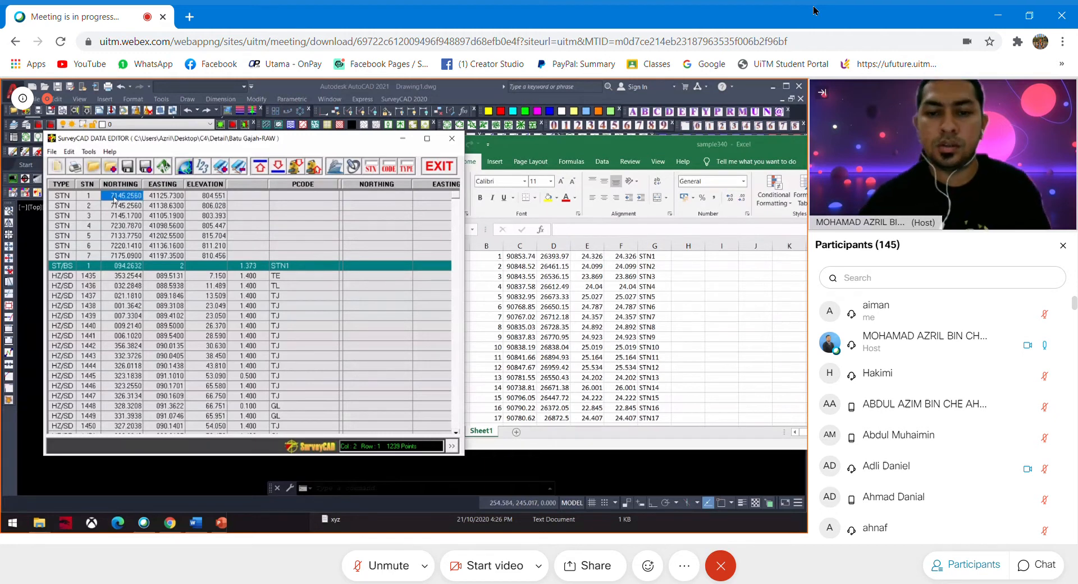
{"action": "type", "text": "90"}
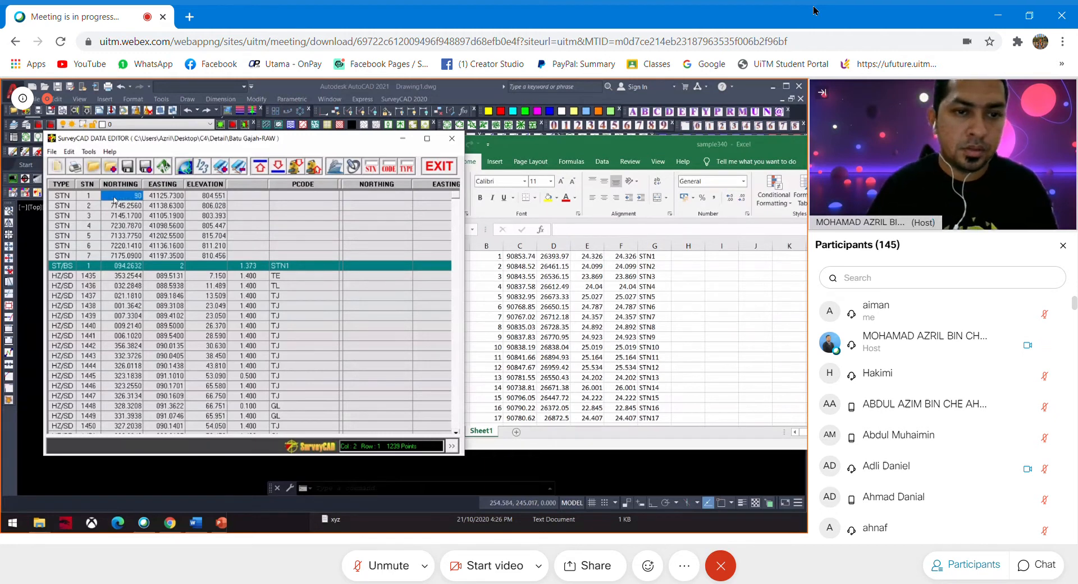
{"action": "type", "text": "8"}
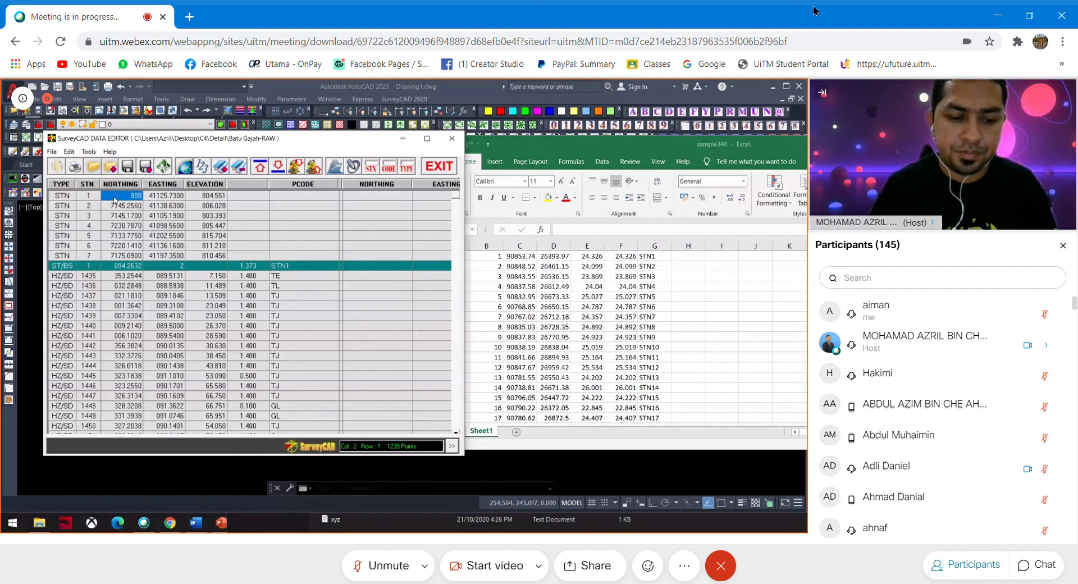
{"action": "type", "text": "53"}
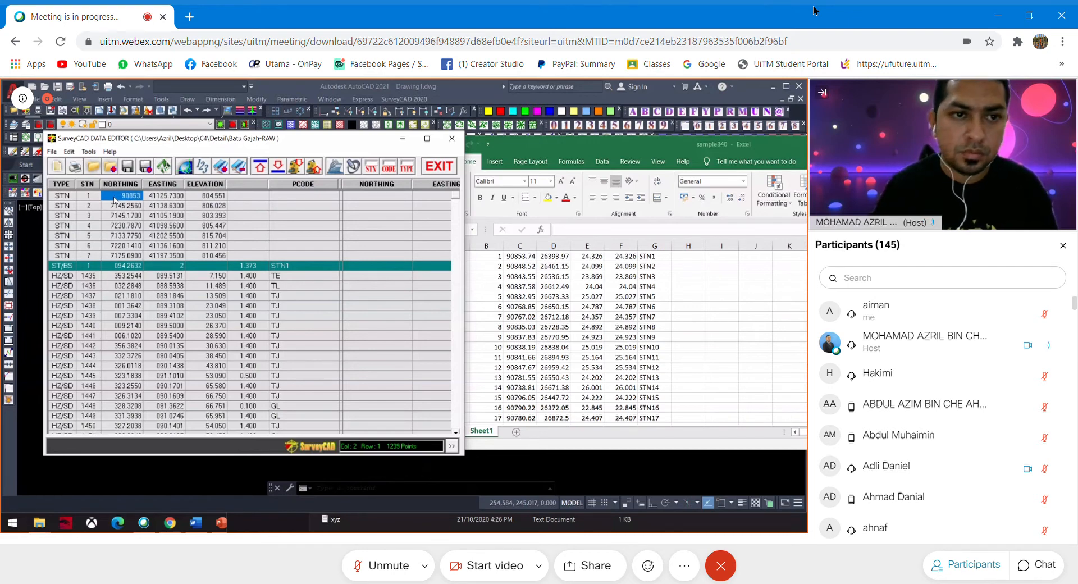
{"action": "type", "text": ".74"}
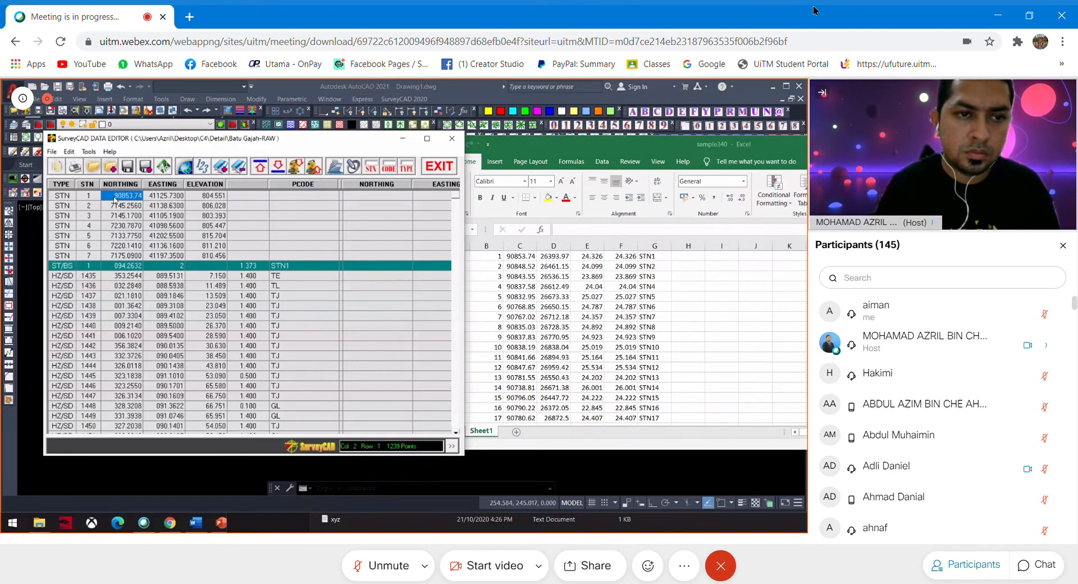
{"action": "key", "text": "Return"}
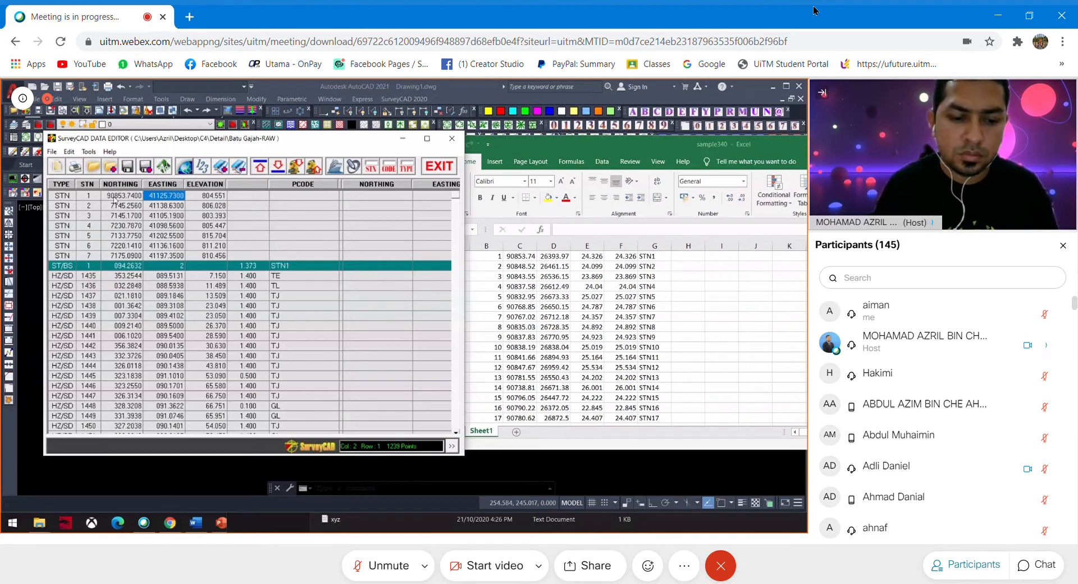
{"action": "type", "text": "263"}
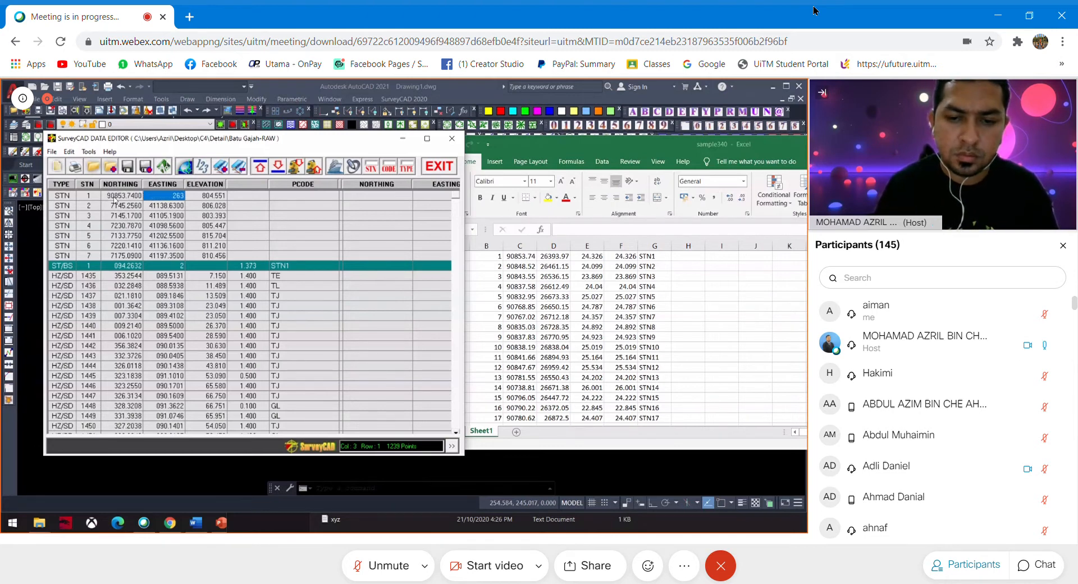
{"action": "type", "text": "93.9700"}
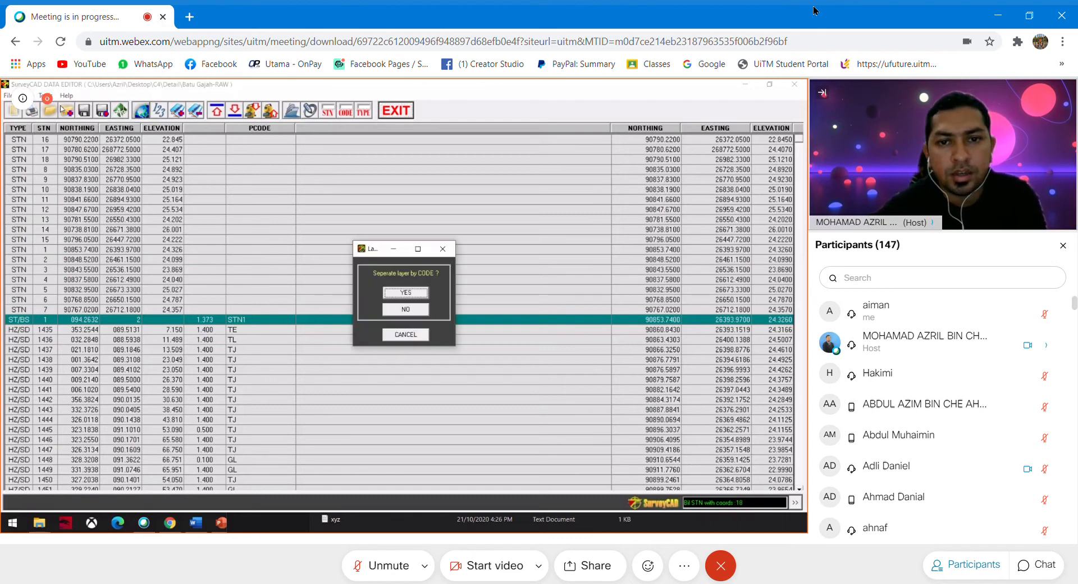
Decline separating the layers by code for the survey data.
{"action": "left_click", "coordinate": [423, 311]}
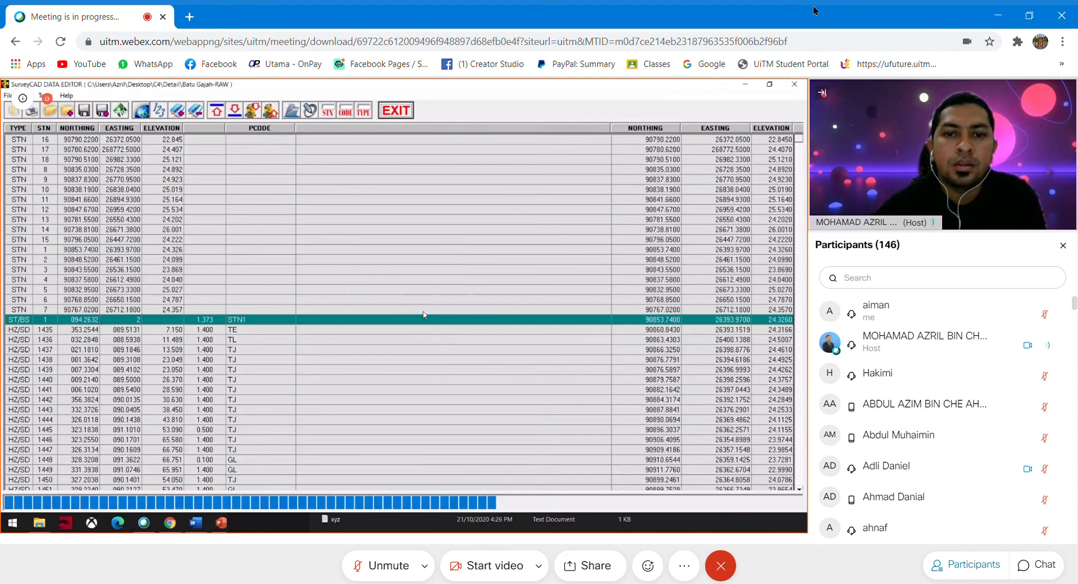
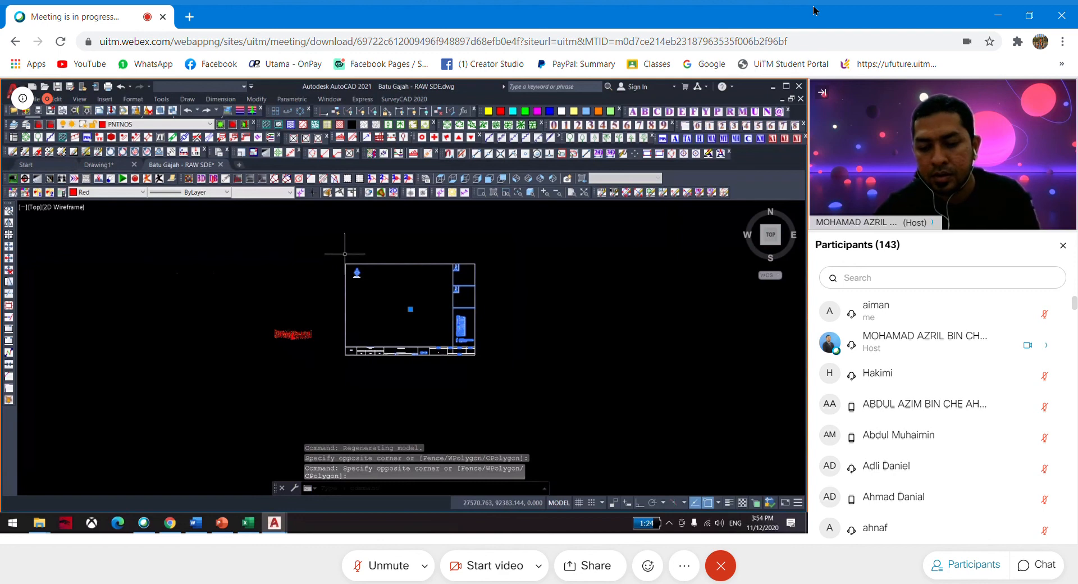
Start the Move command on the selected plan frame and pick a base point inside it.
{"action": "type", "text": "m"}
{"action": "key", "text": "Return"}
{"action": "left_click", "coordinate": [377, 299]}
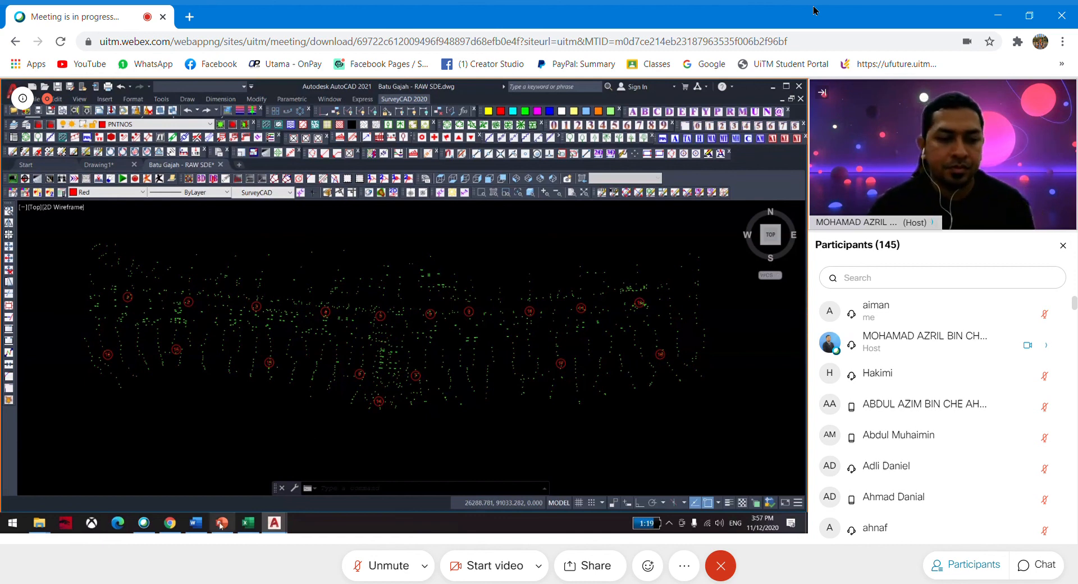
Switch to the Cisco Webex Meetings window.
{"action": "left_click", "coordinate": [145, 525]}
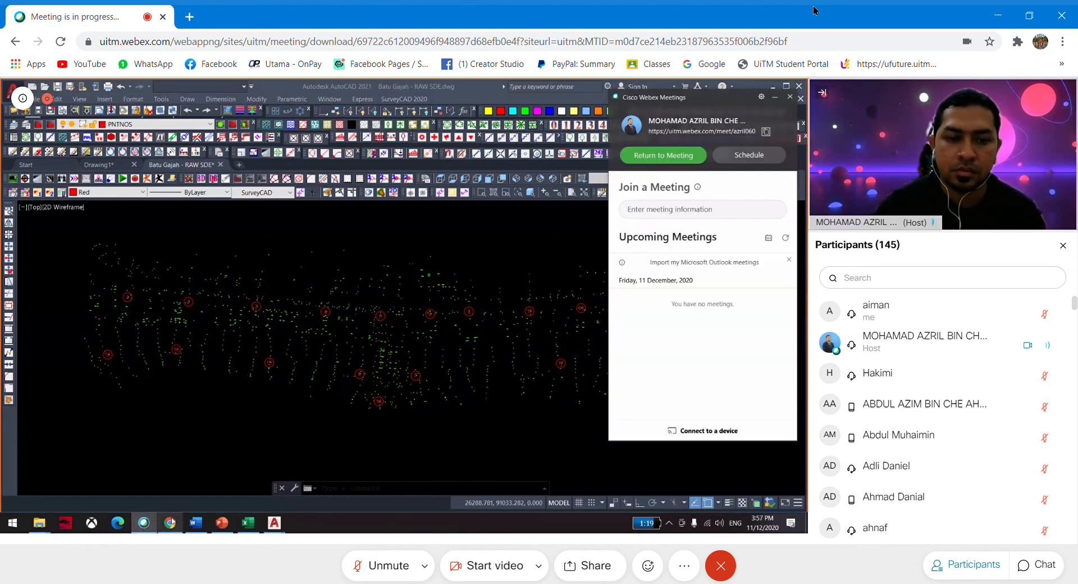